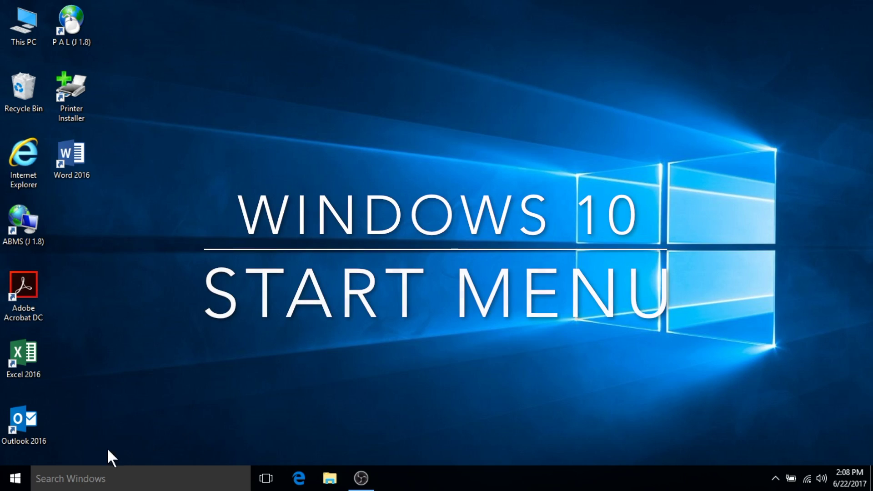
# Open the Start menu to show the most-used apps and the pinned DGS Default and System tiles.
pyautogui.click(18, 481)
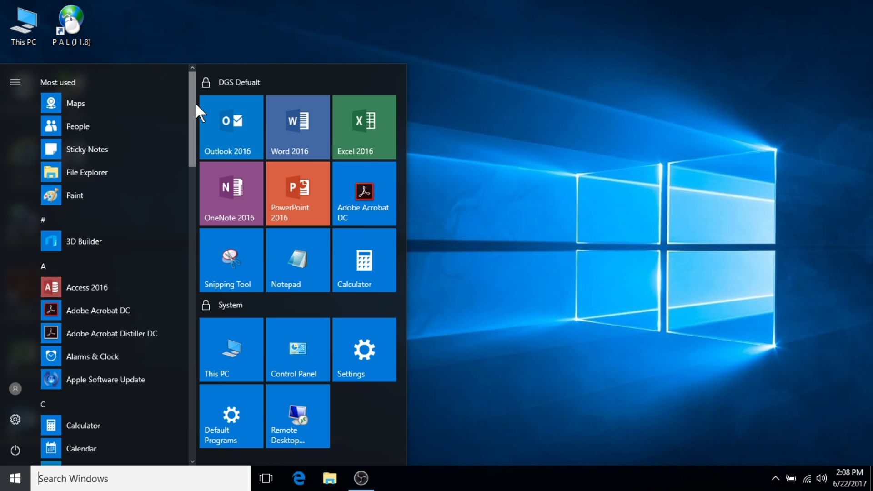
# Widen the Start menu, then move the System tile group back under DGS Defualt.
pyautogui.moveTo(194, 103); pyautogui.dragTo(197, 138)
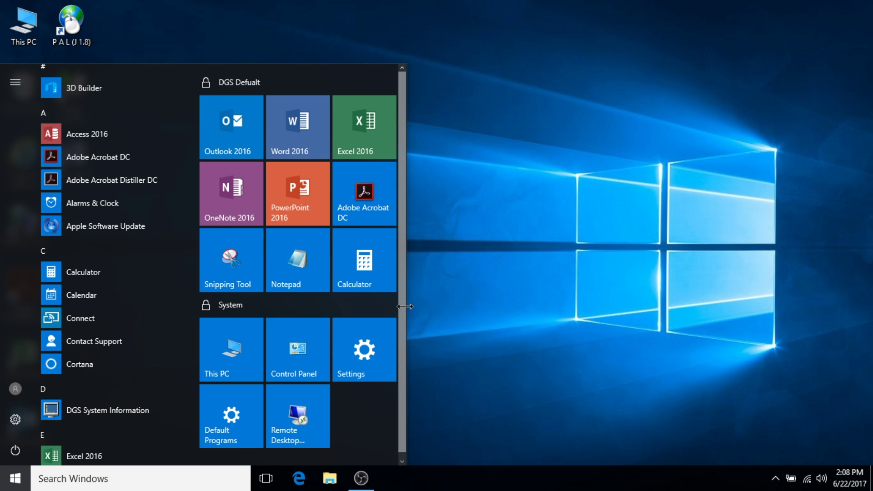
pyautogui.moveTo(404, 306); pyautogui.dragTo(593, 302)
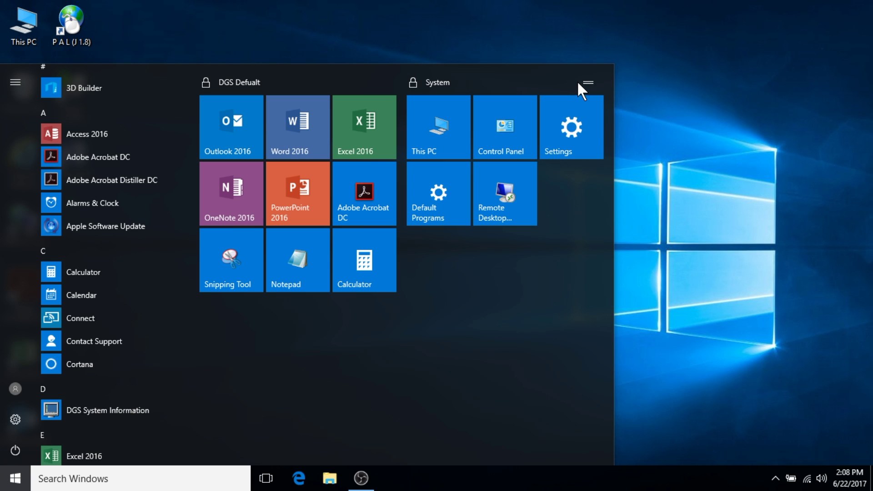
pyautogui.moveTo(578, 81); pyautogui.dragTo(356, 321)
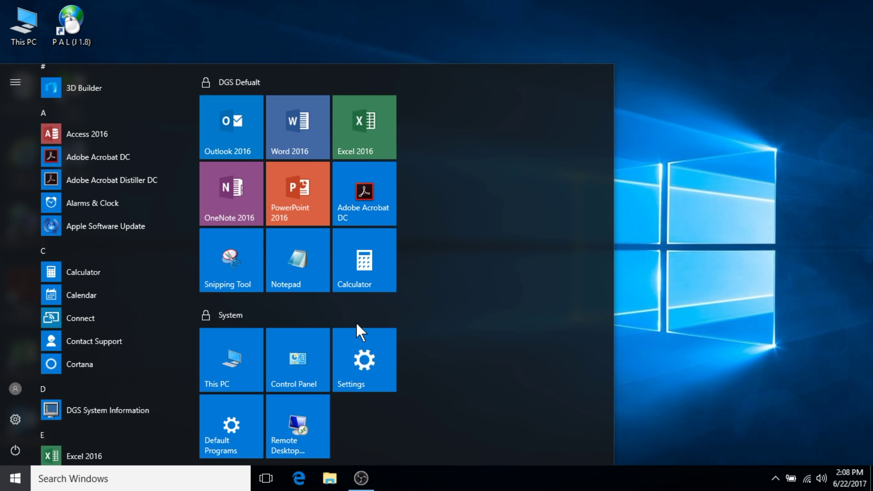
# Pin Access 2016 and Alarms & Clock as Start tiles.
pyautogui.rightClick(114, 134)
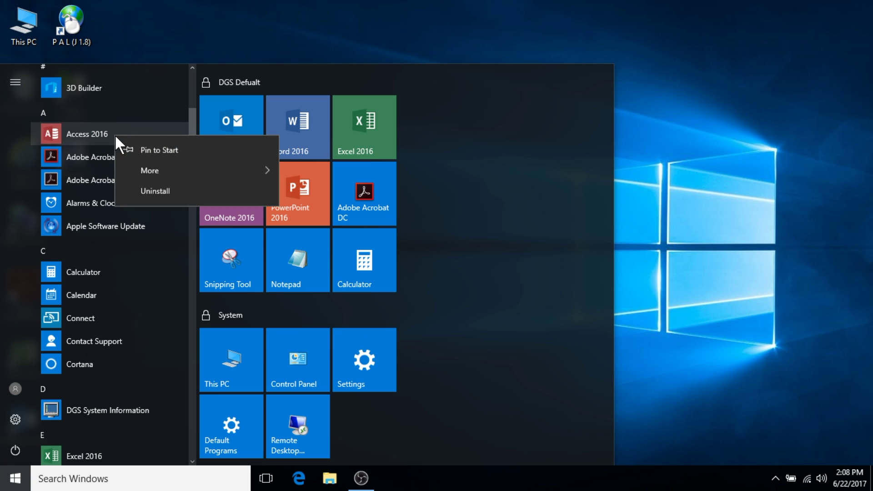
pyautogui.click(158, 152)
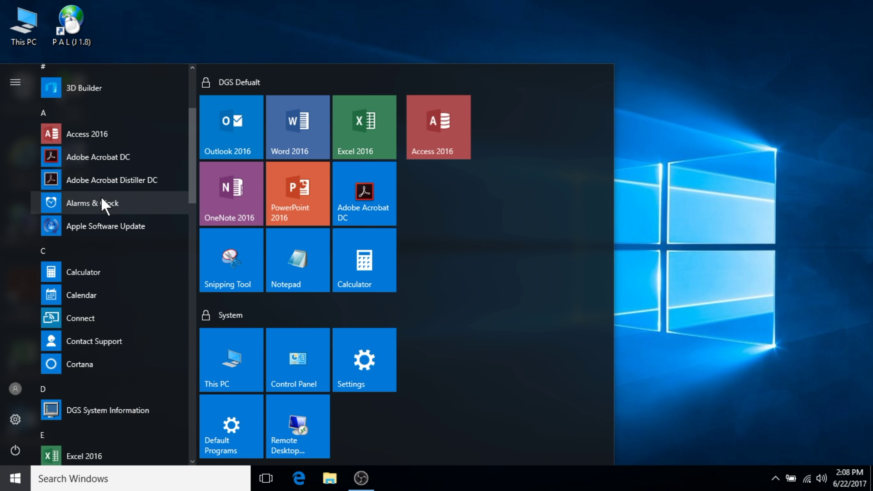
pyautogui.moveTo(101, 203); pyautogui.dragTo(492, 108)
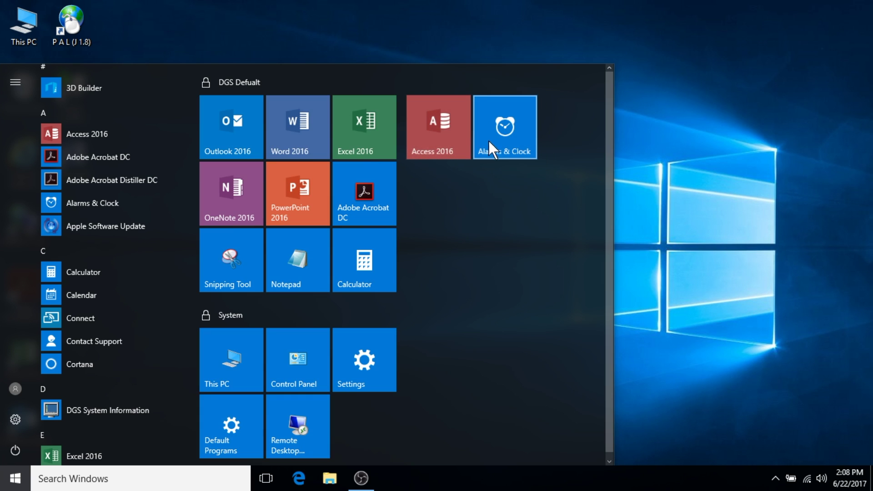
# Resize the Access 2016 tile to Small and unpin the Alarms & Clock tile.
pyautogui.rightClick(452, 147)
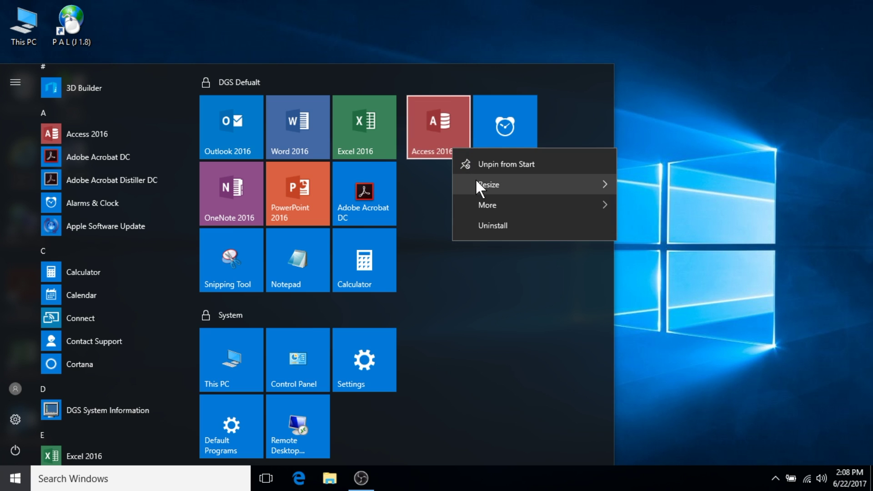
pyautogui.moveTo(476, 184)
pyautogui.click(678, 193)
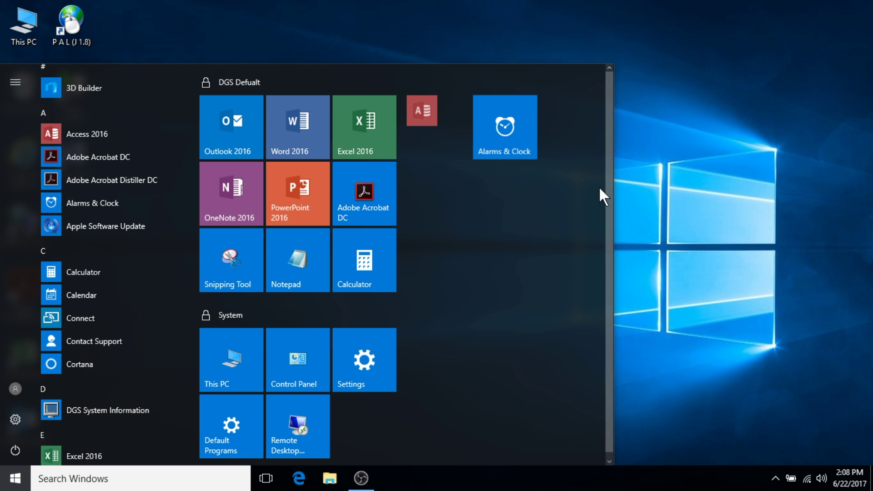
pyautogui.rightClick(512, 140)
pyautogui.click(561, 154)
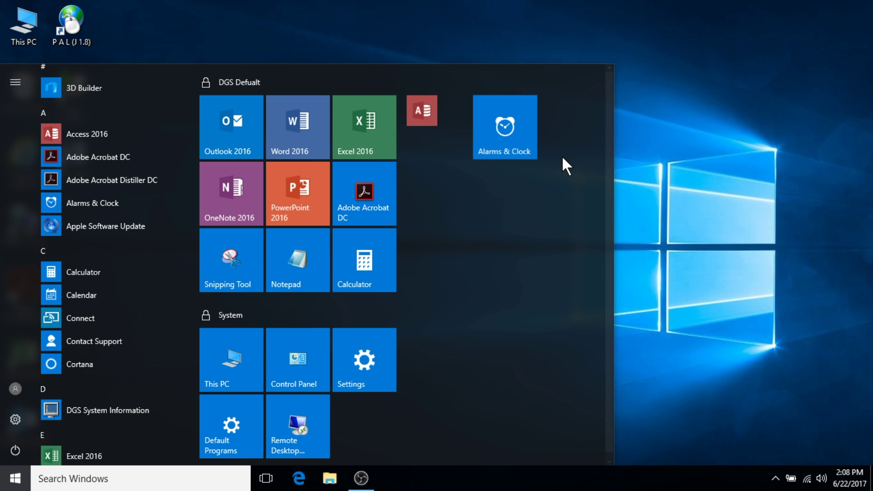
# Name the Access tile's group 'New Group'.
pyautogui.click(419, 81)
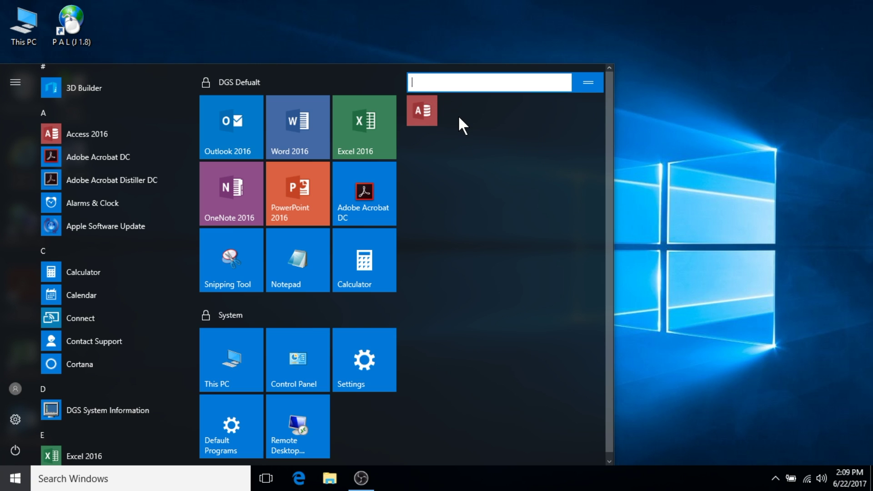
pyautogui.write('New Group')
pyautogui.press('Return')
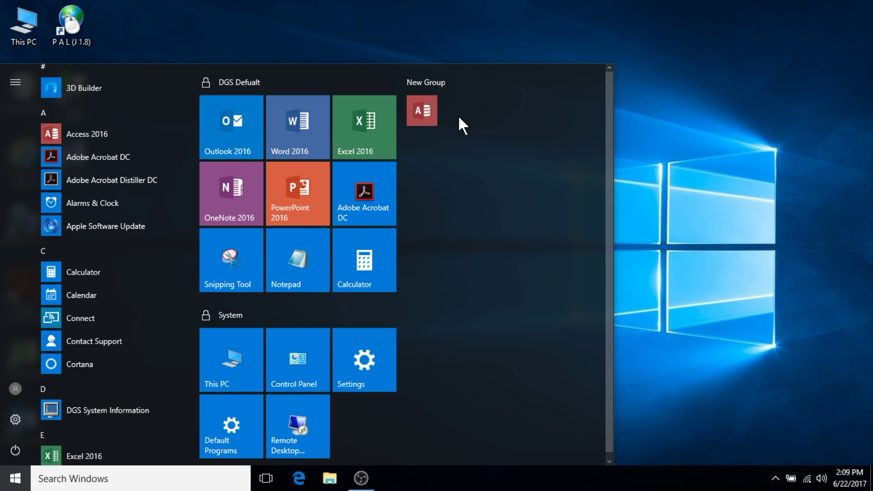
# Pin Access 2016 to the taskbar from its tile's More menu.
pyautogui.rightClick(426, 114)
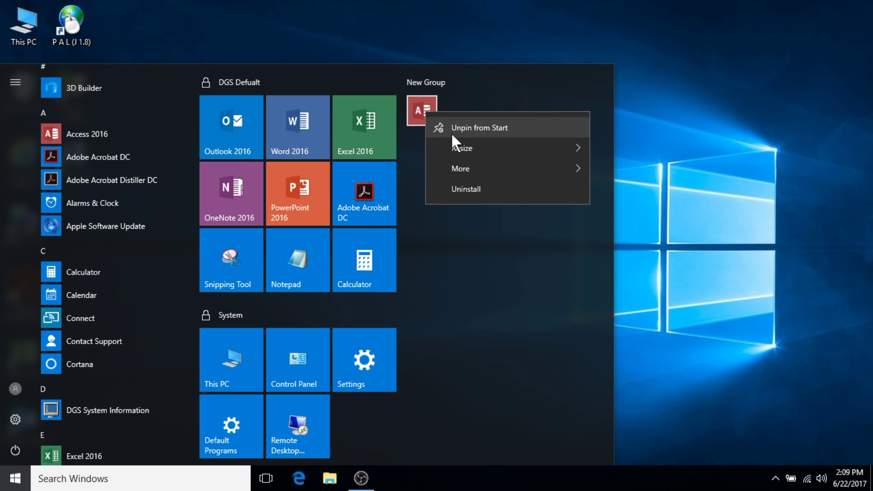
pyautogui.moveTo(470, 165)
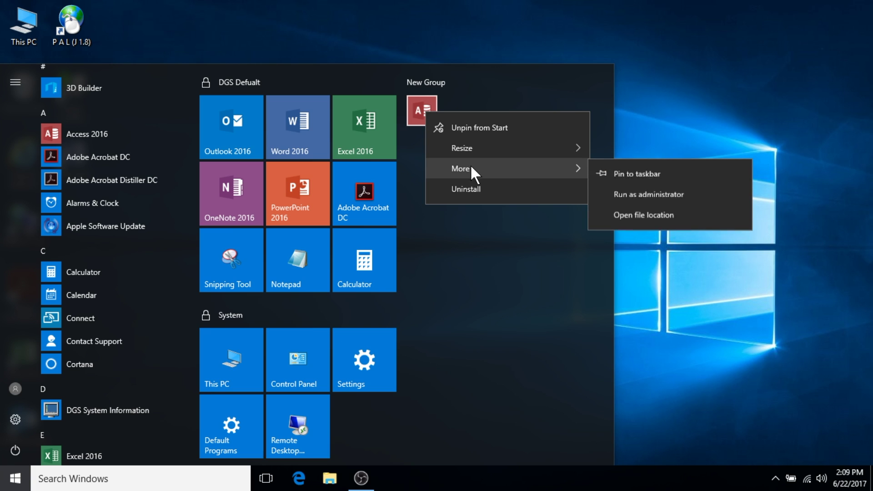
pyautogui.click(642, 176)
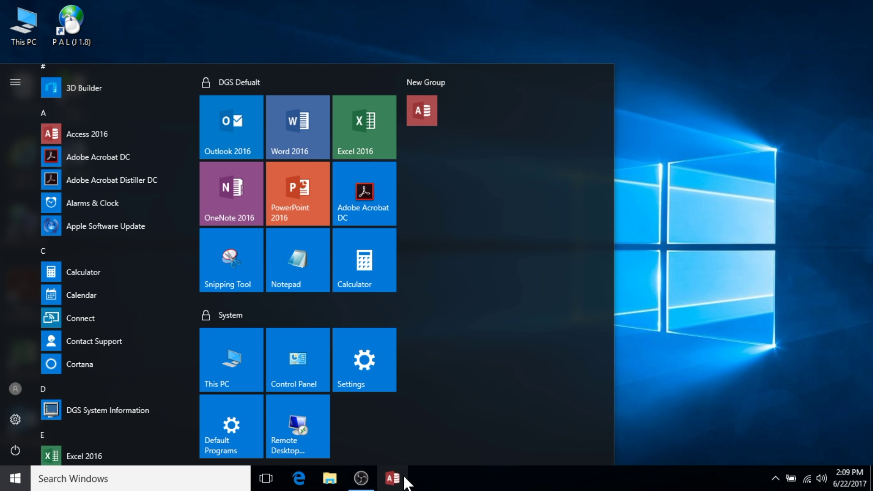
# Open Windows Settings from the Start menu, then close it.
pyautogui.click(714, 454)
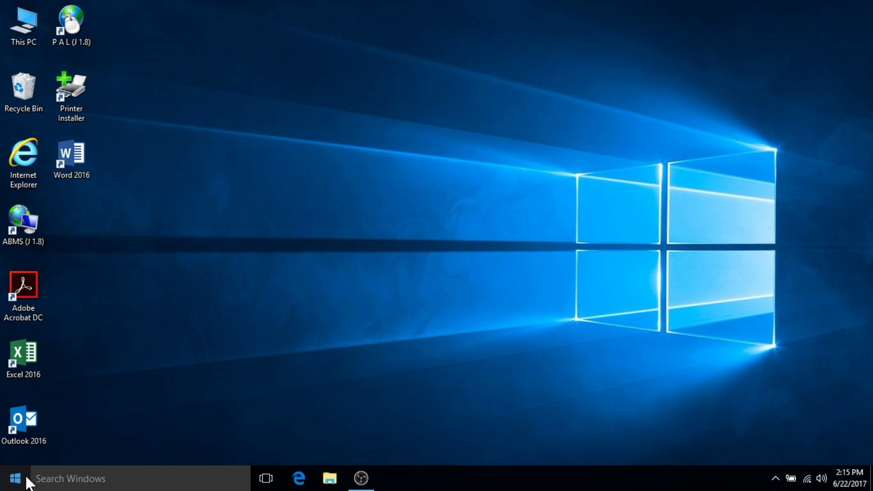
pyautogui.click(16, 478)
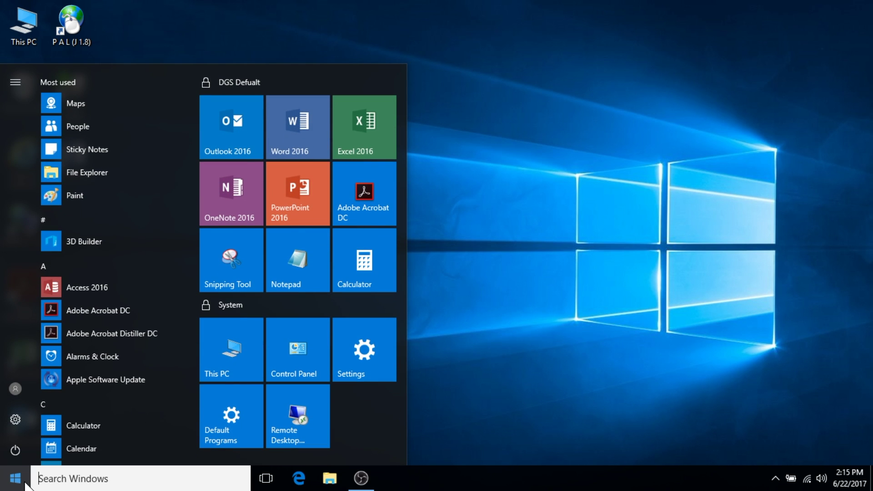
pyautogui.click(27, 425)
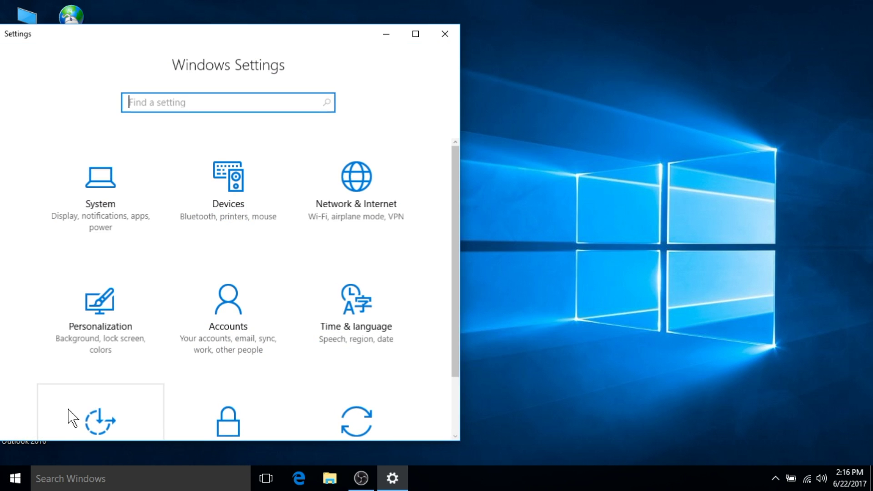
pyautogui.click(445, 35)
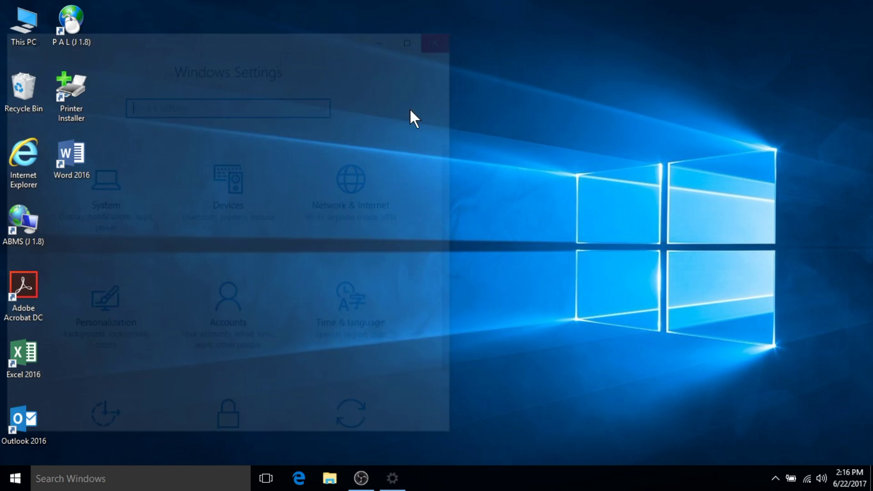
# Reopen Settings by searching 'setti' and scroll through the home category grid.
pyautogui.click(101, 478)
pyautogui.write('s')
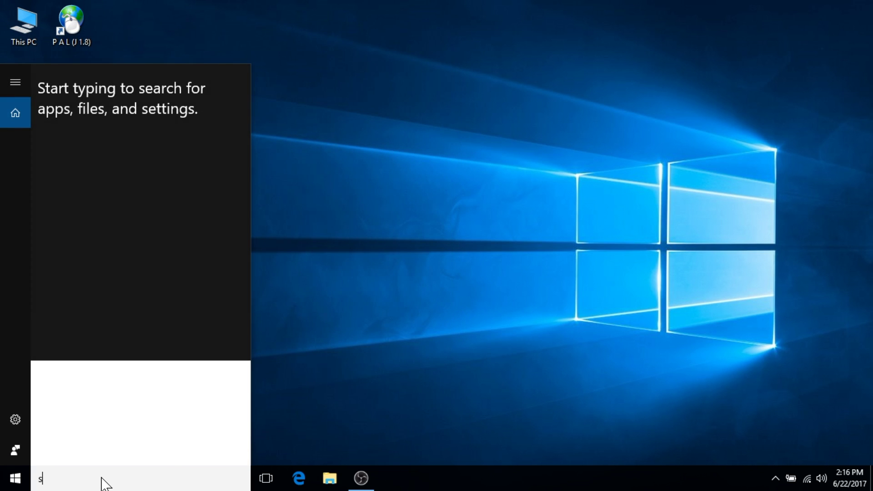
pyautogui.write('etting')
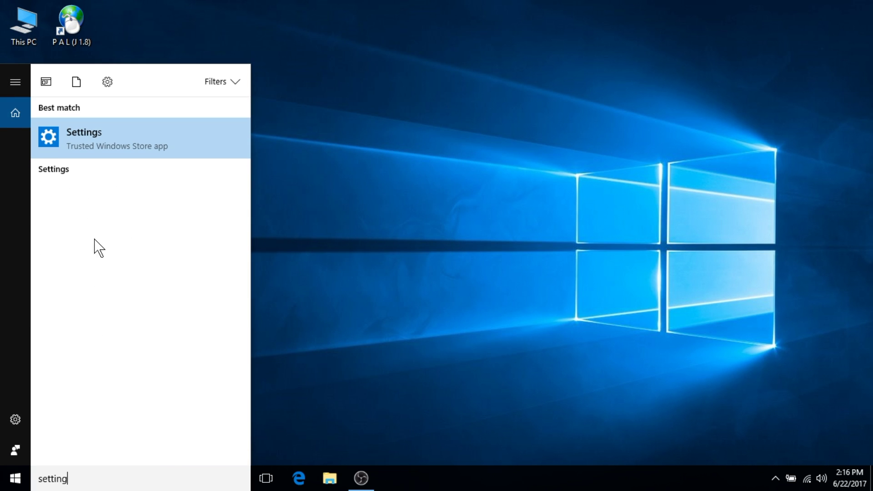
pyautogui.click(99, 136)
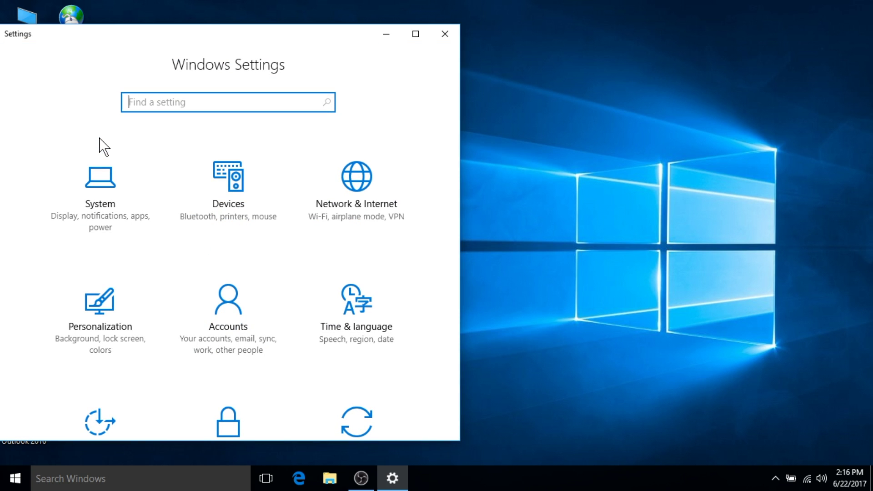
pyautogui.scroll(-2, 451, 209)
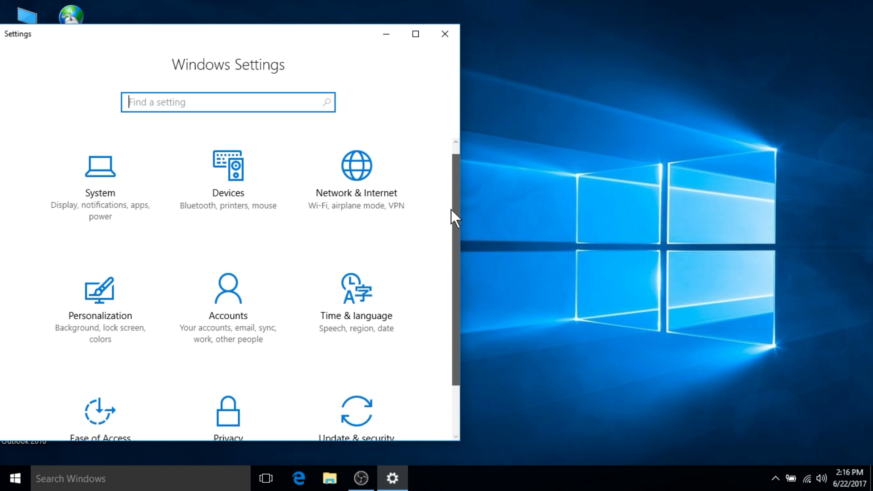
pyautogui.scroll(-2, 451, 227)
pyautogui.scroll(2, 452, 241)
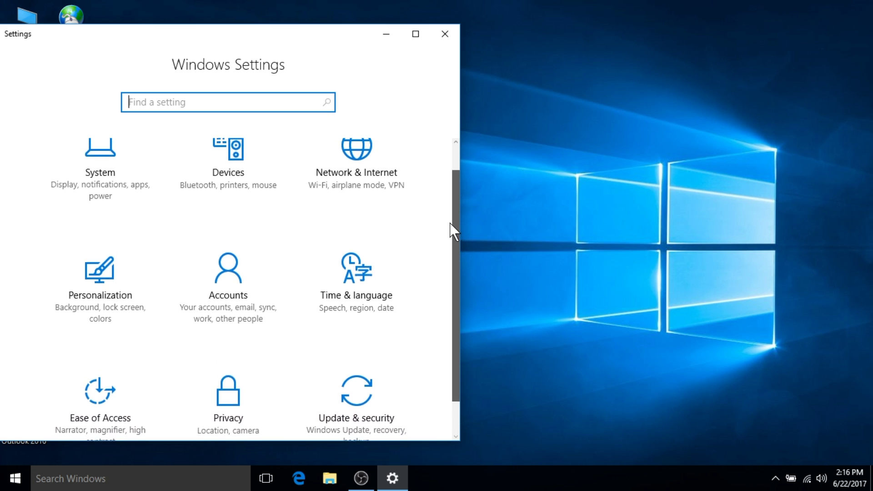
pyautogui.scroll(2, 451, 214)
pyautogui.click(119, 191)
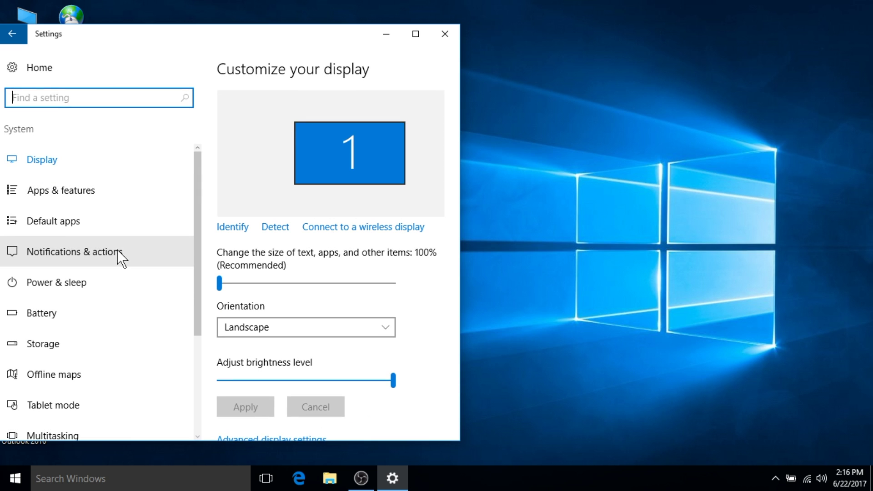
pyautogui.scroll(-3, 121, 259)
pyautogui.scroll(3, 119, 258)
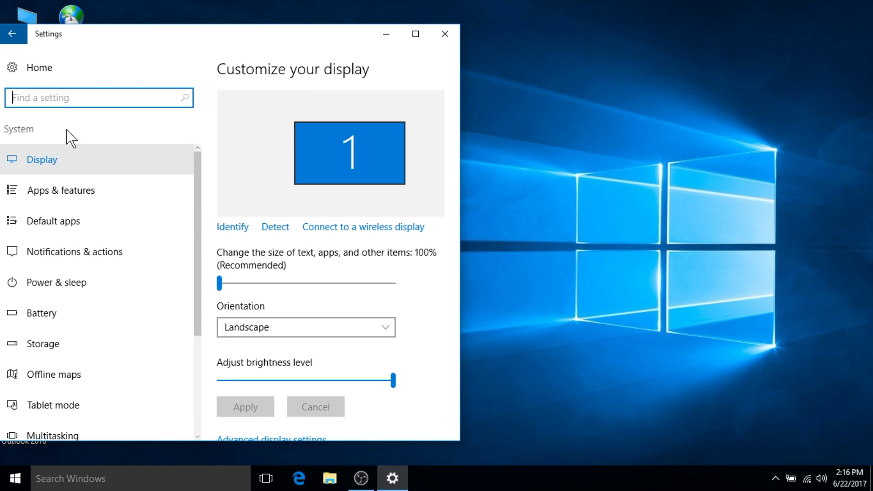
pyautogui.click(13, 37)
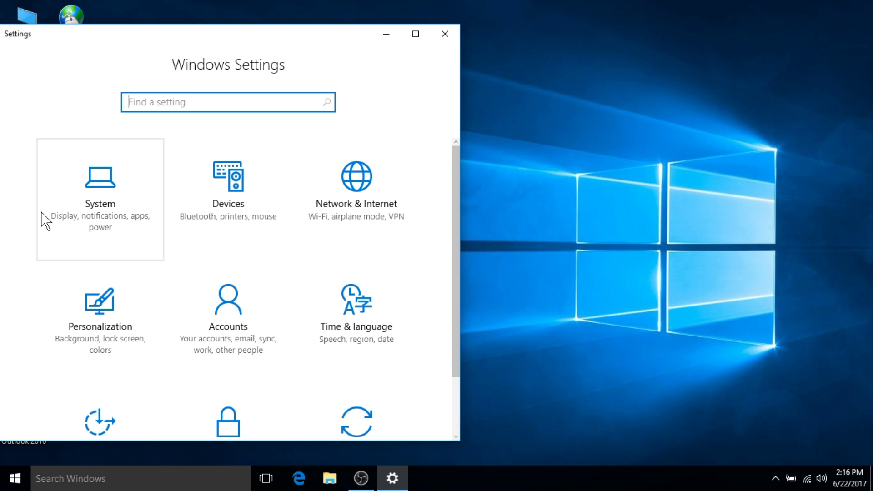
pyautogui.rightClick(30, 477)
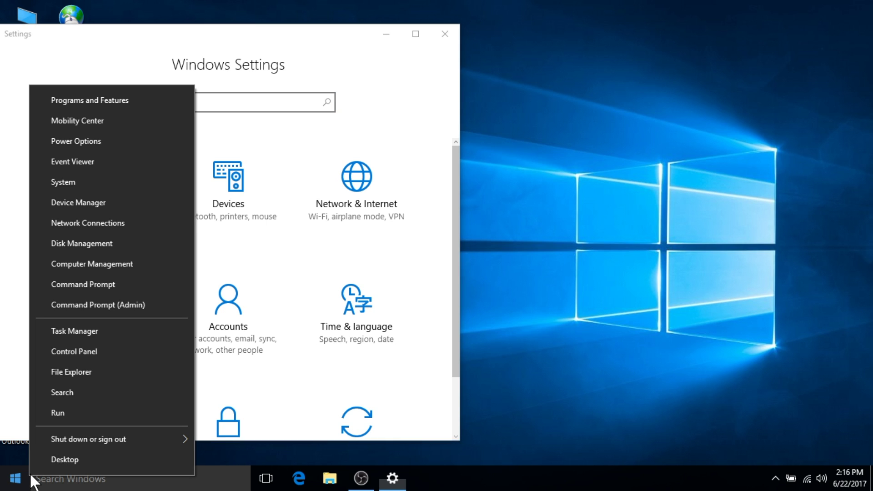
# Open Control Panel from the Start context menu, then via a 'contro' search, closing it each time.
pyautogui.click(108, 351)
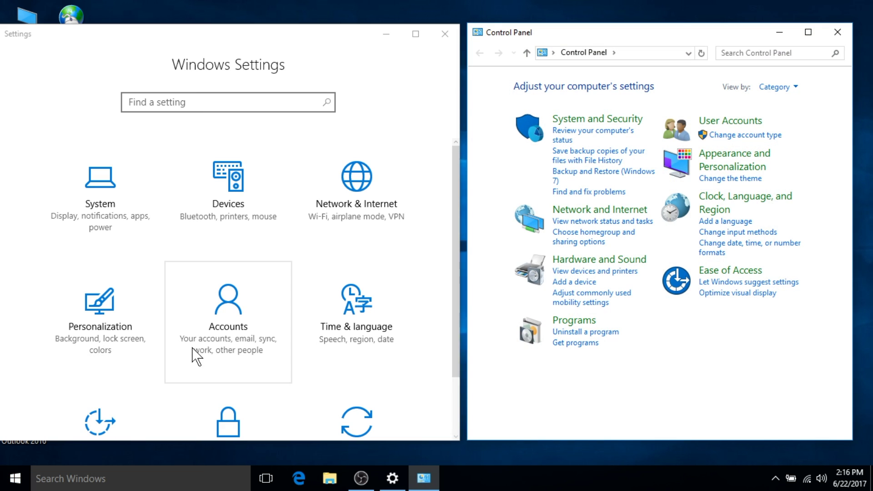
pyautogui.click(837, 32)
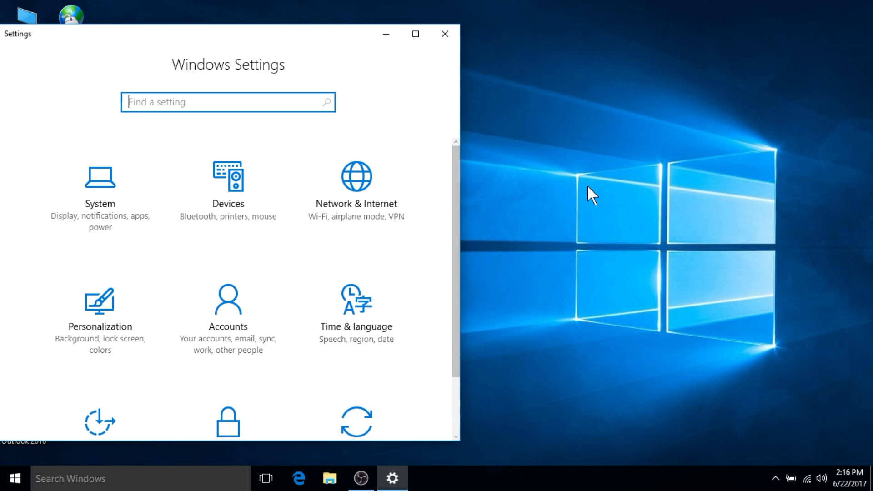
pyautogui.click(97, 476)
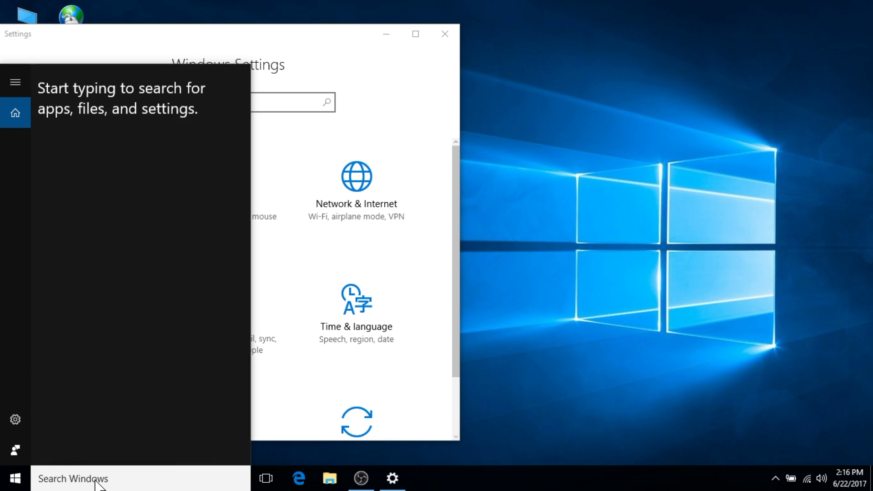
pyautogui.write('contro')
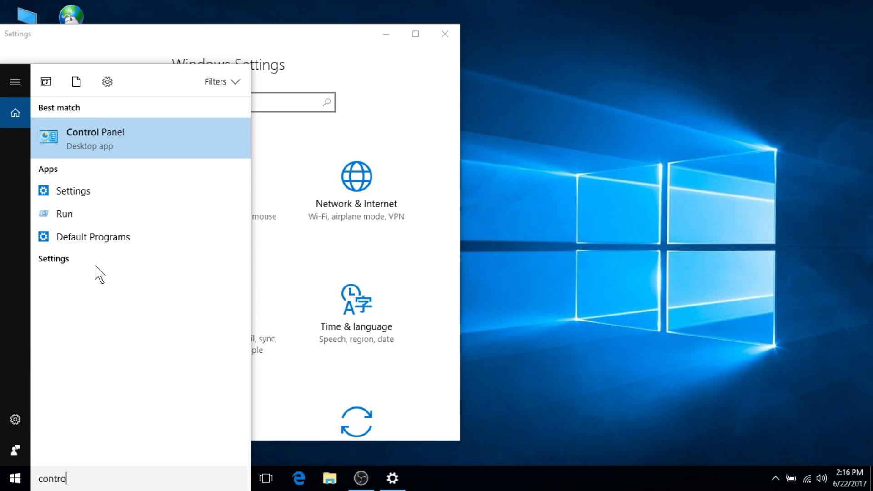
pyautogui.click(101, 151)
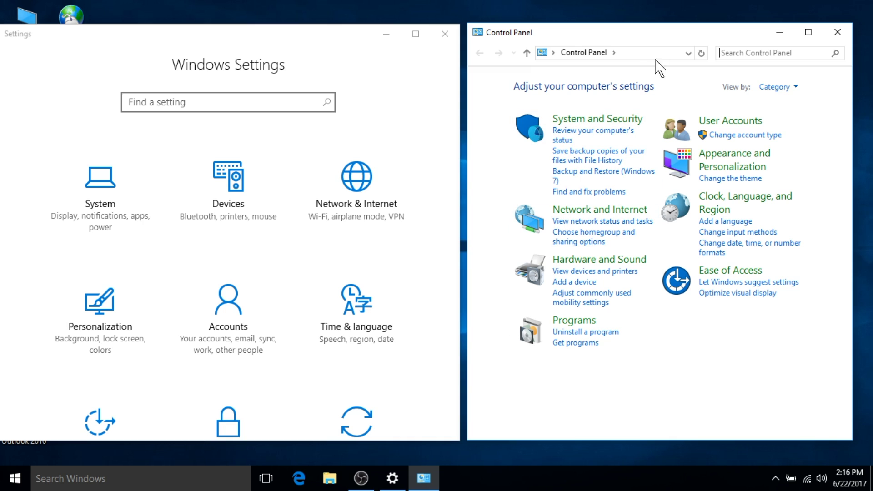
pyautogui.click(838, 32)
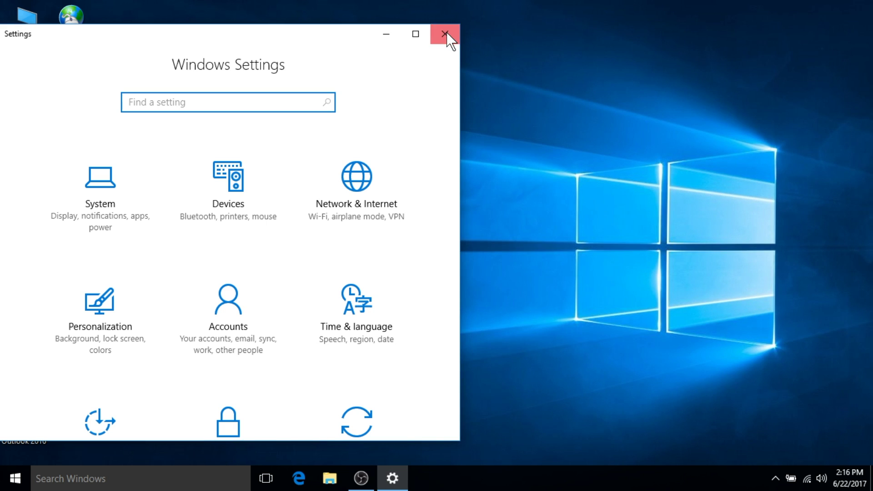
# Close the Settings window and launch File Explorer from the taskbar at Quick access.
pyautogui.click(445, 34)
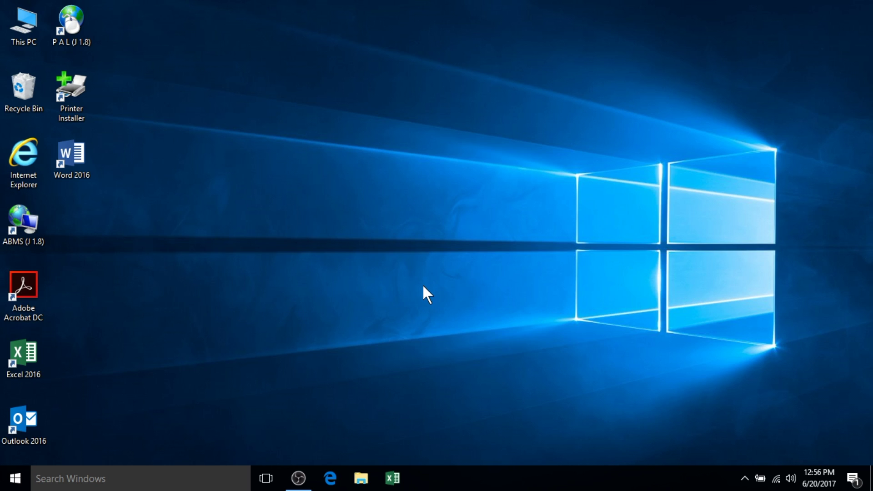
pyautogui.click(361, 479)
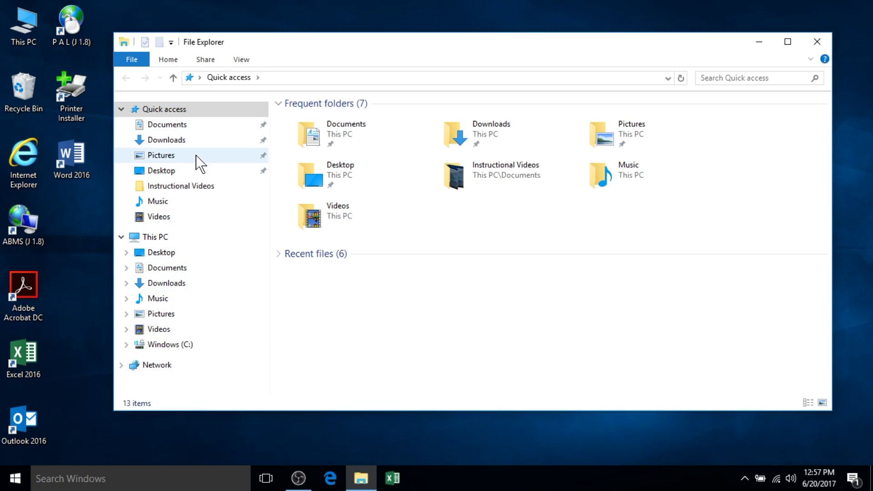
# Collapse and re-expand the Quick access and This PC trees in the navigation pane.
pyautogui.click(121, 109)
pyautogui.click(121, 130)
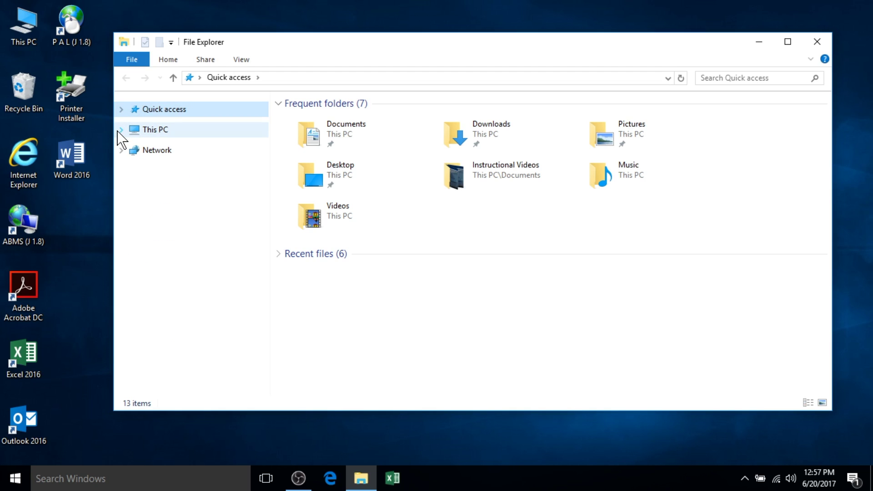
pyautogui.click(121, 109)
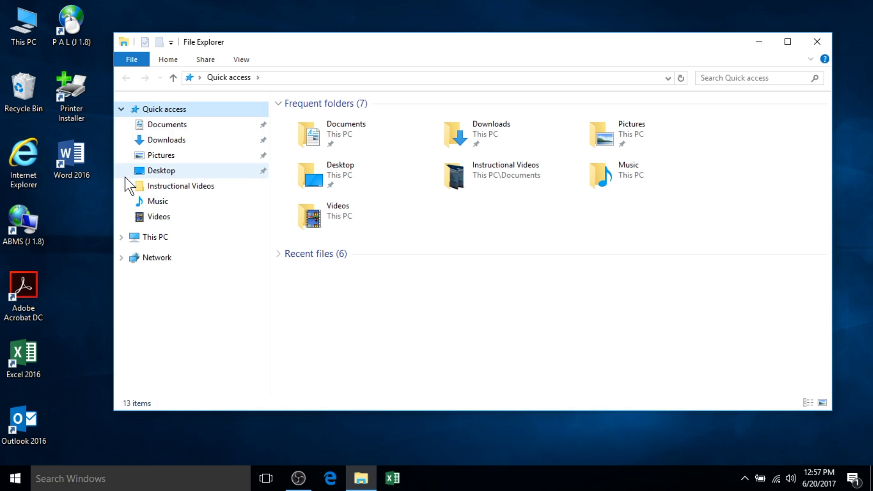
pyautogui.click(122, 237)
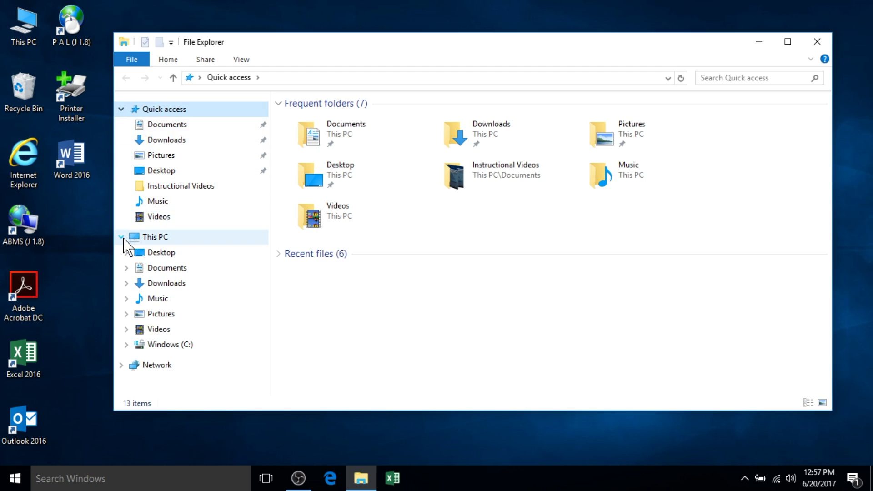
# Show This PC, go Back and Forward, go Up a level, then return to Quick access.
pyautogui.click(152, 239)
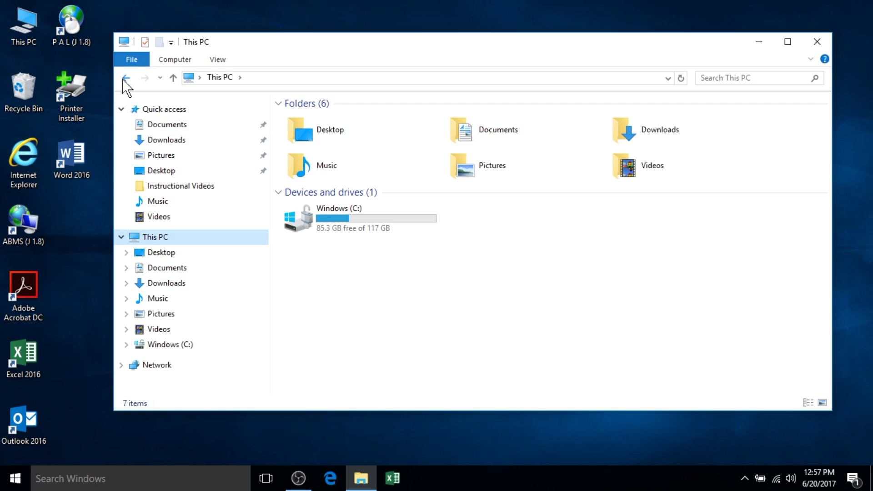
pyautogui.click(126, 79)
pyautogui.click(145, 78)
pyautogui.click(173, 78)
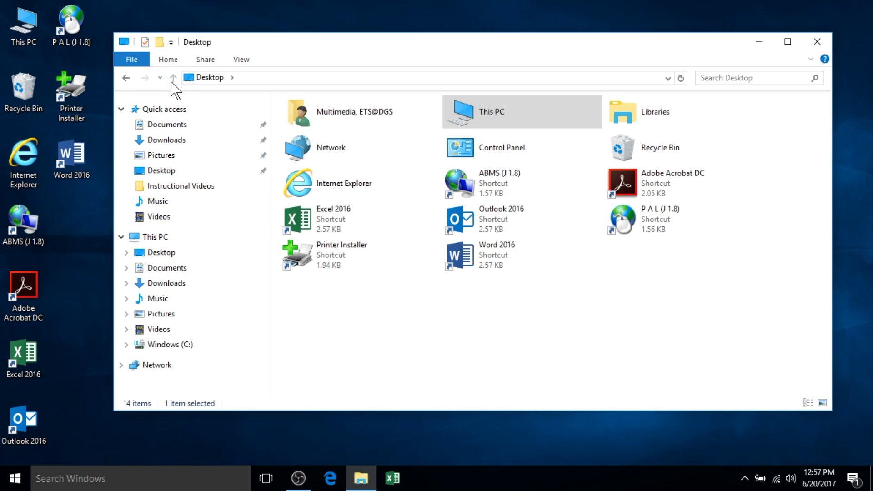
pyautogui.click(166, 110)
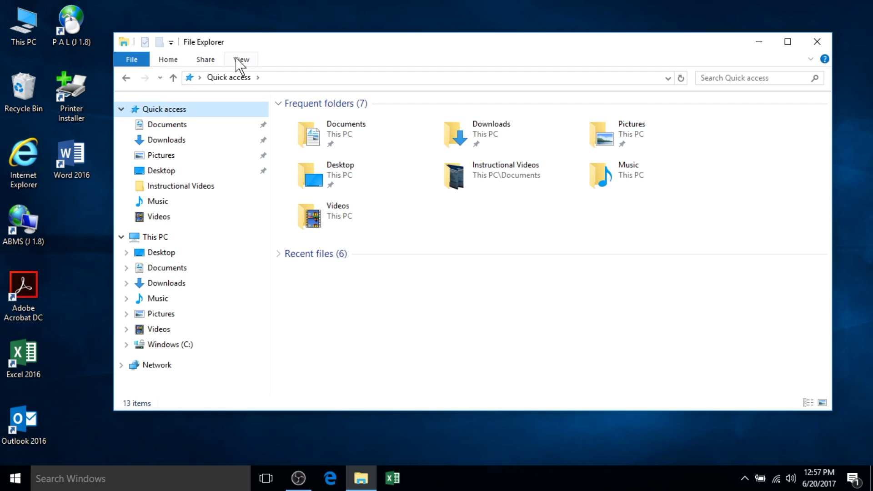
# Browse the Home, Share and View ribbon tabs, then visit This PC and return to Quick access.
pyautogui.click(173, 60)
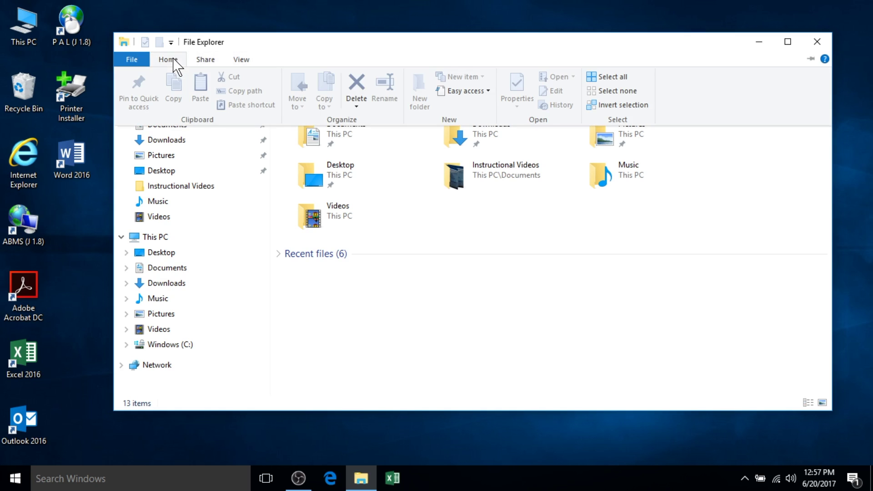
pyautogui.click(205, 60)
pyautogui.click(241, 62)
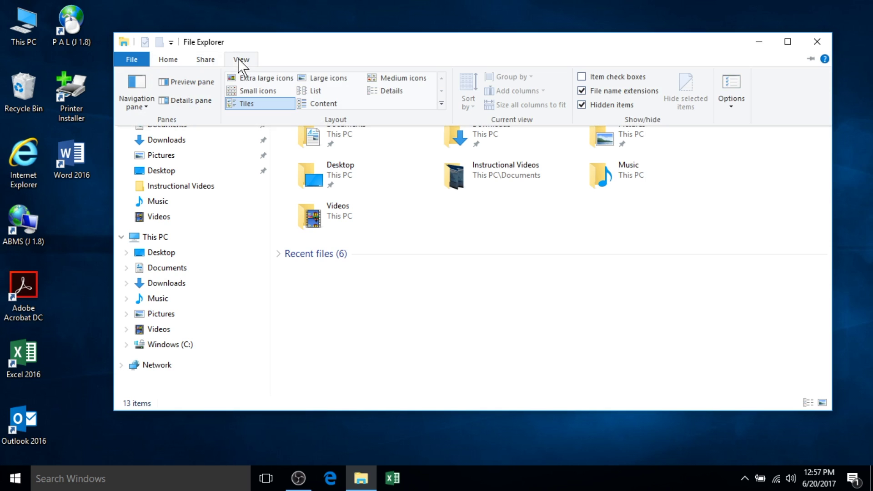
pyautogui.click(241, 62)
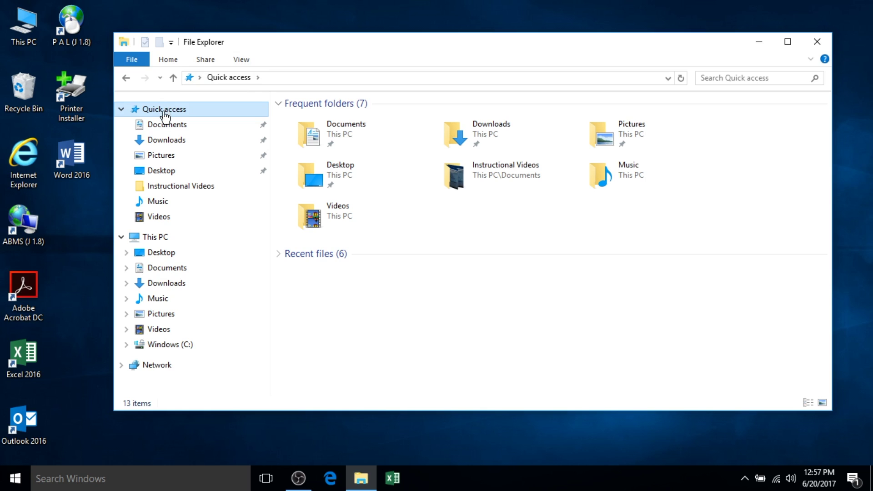
pyautogui.click(157, 237)
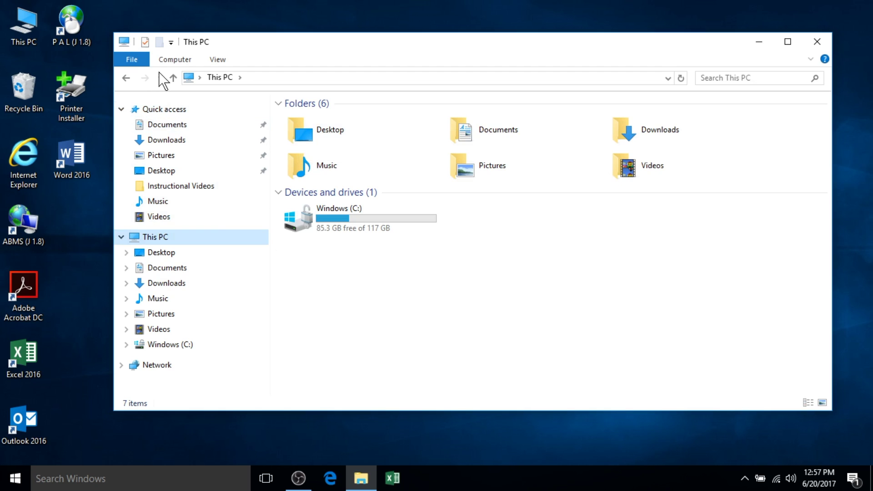
pyautogui.click(157, 109)
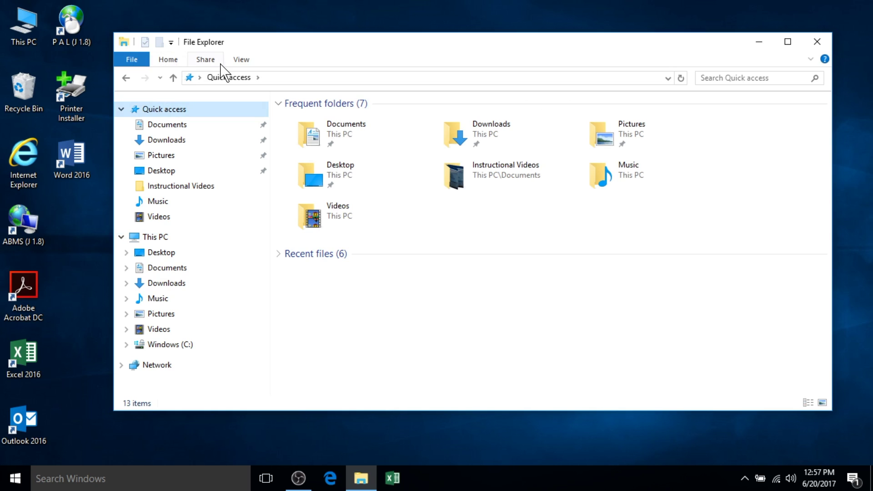
pyautogui.click(164, 237)
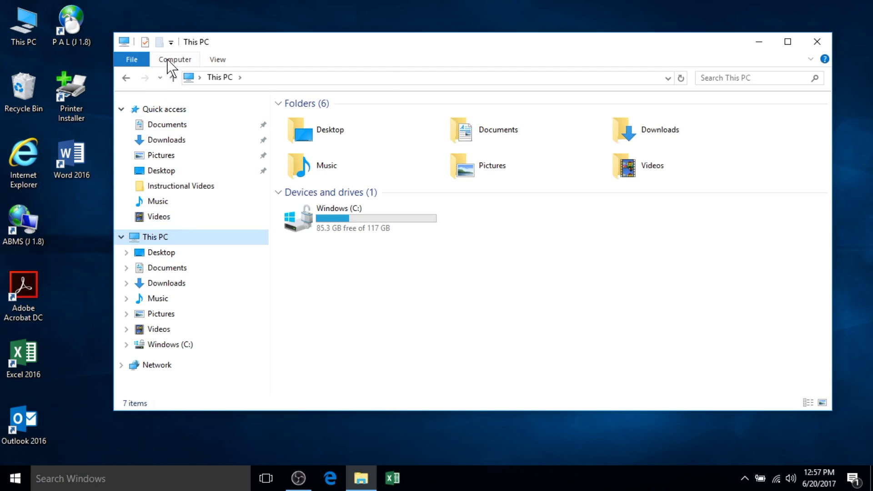
pyautogui.click(169, 59)
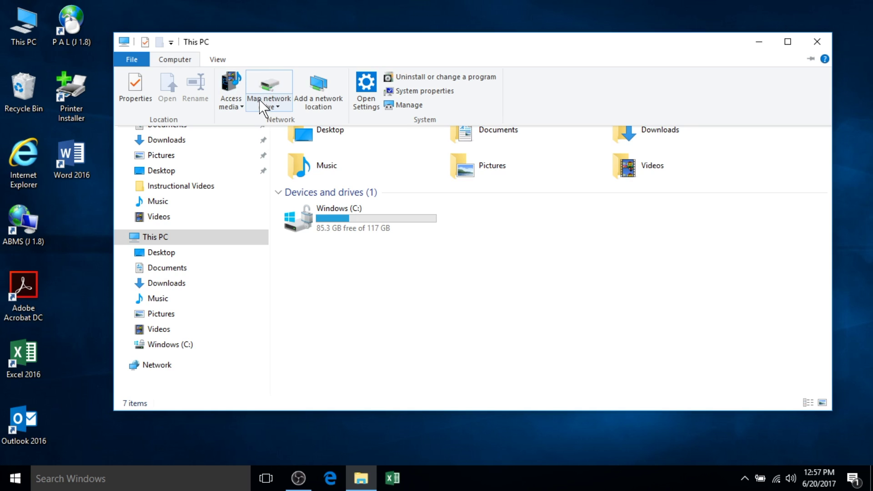
pyautogui.click(217, 60)
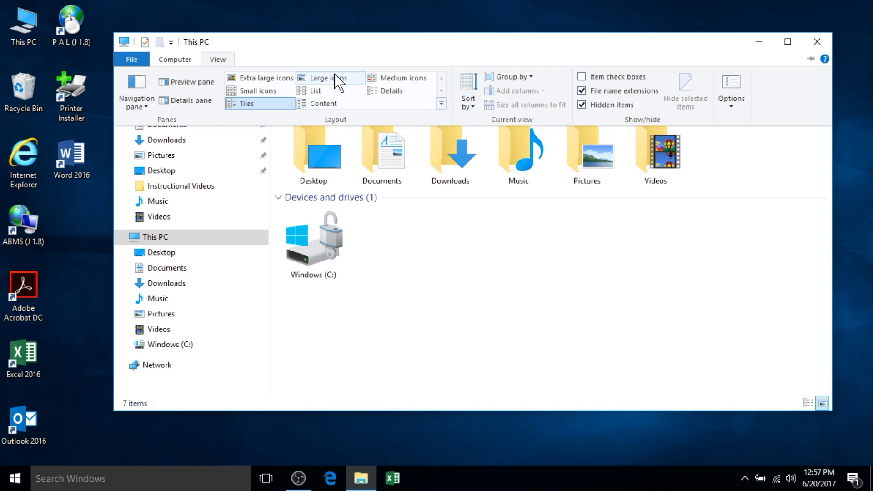
pyautogui.click(213, 62)
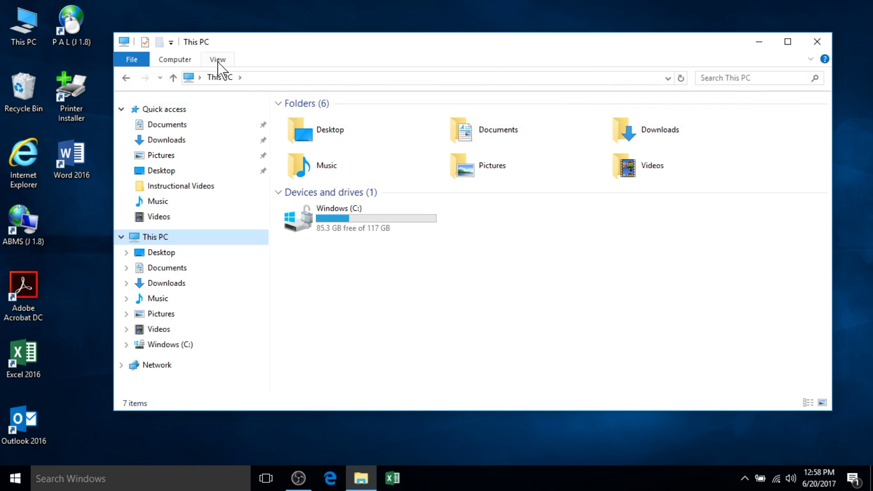
# Start a search in This PC, then show and hide the Search Tools ribbon options.
pyautogui.click(732, 77)
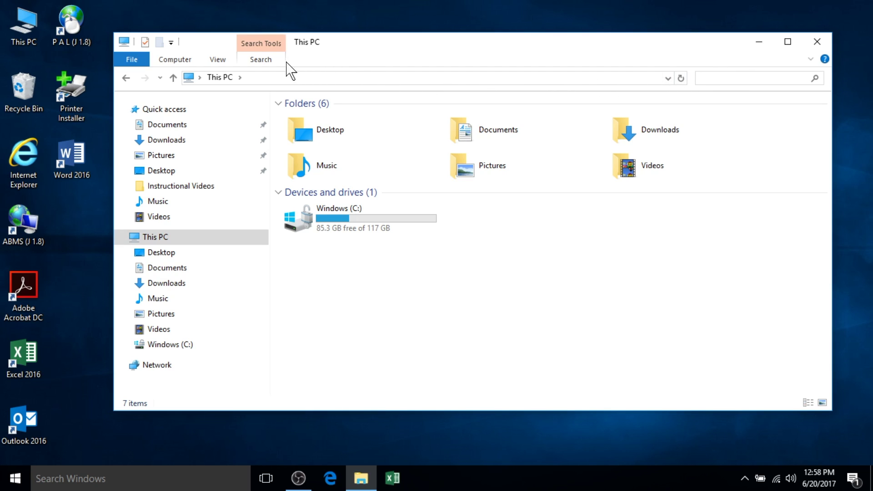
pyautogui.click(261, 61)
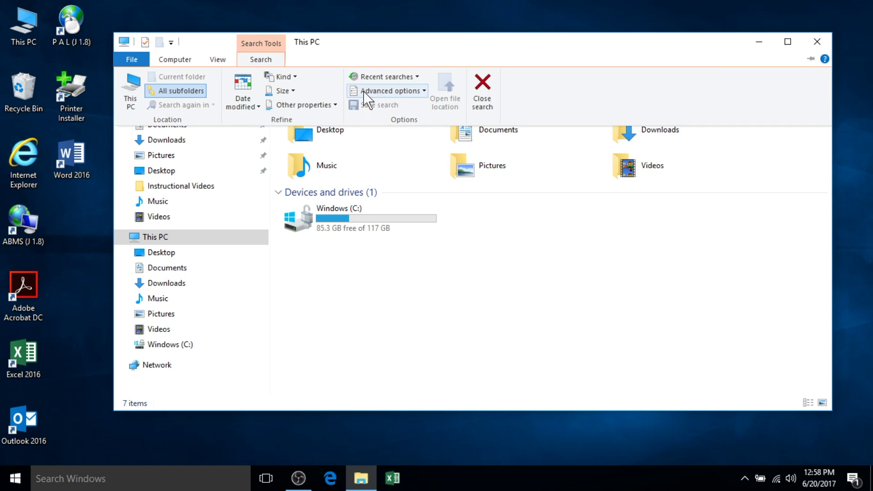
pyautogui.click(260, 59)
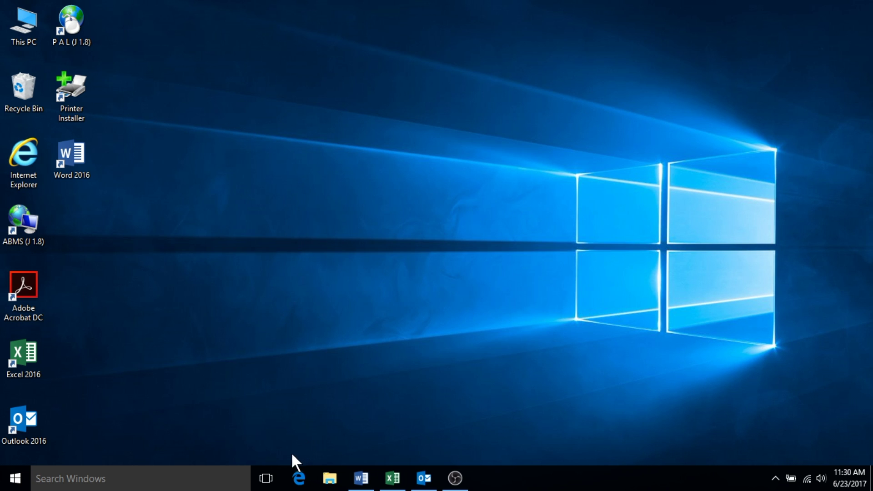
# Switch to the Excel Book1 workbook through Task View, then bring the window overview back up.
pyautogui.click(267, 480)
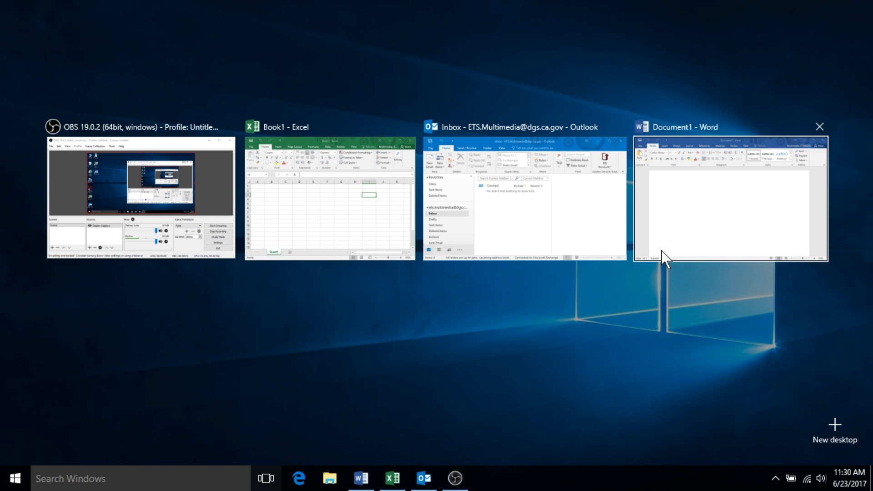
pyautogui.click(351, 240)
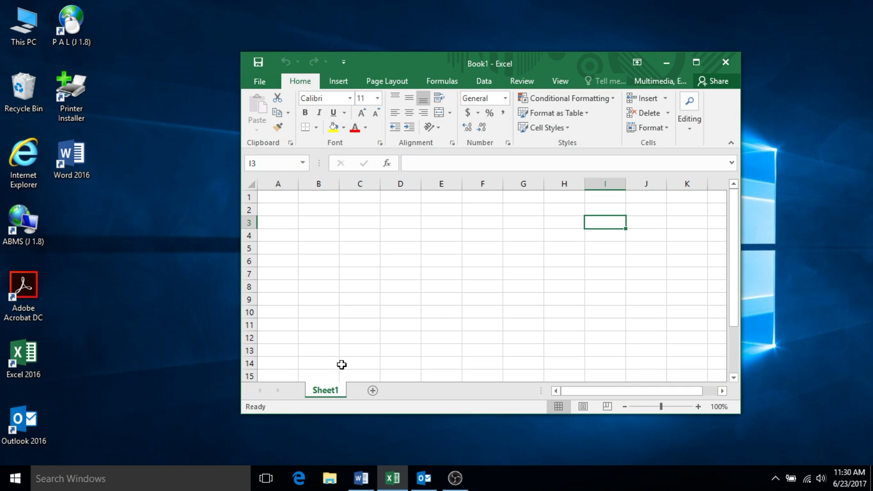
pyautogui.click(264, 478)
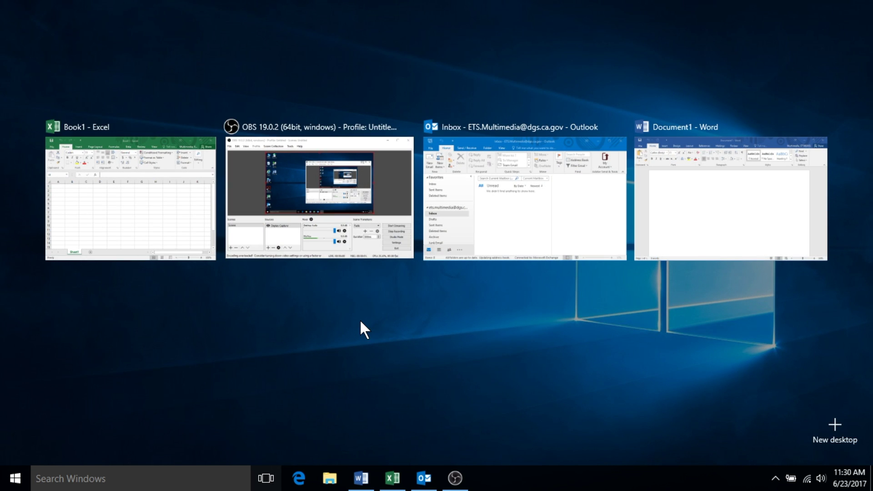
pyautogui.click(266, 479)
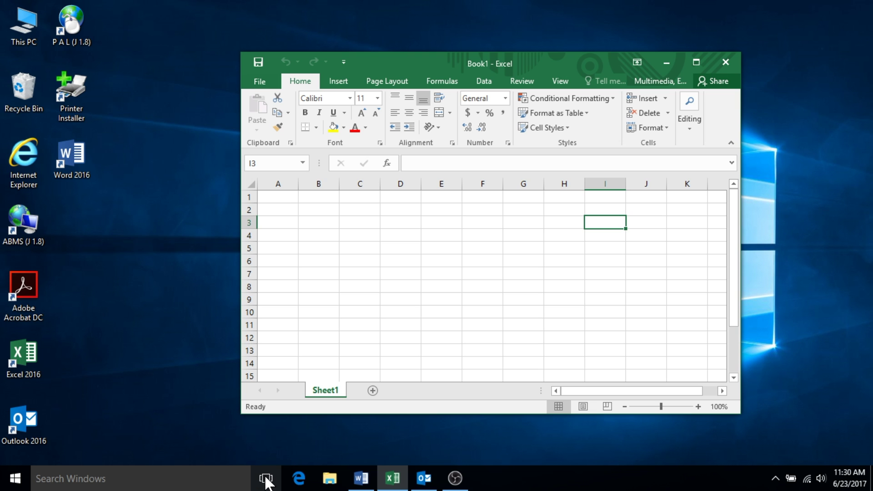
pyautogui.click(266, 478)
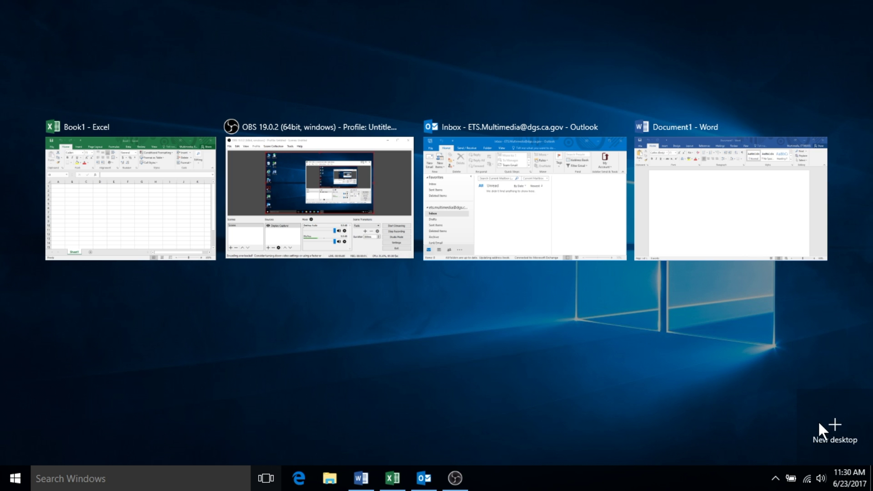
# Add two new virtual desktops and go to the empty Desktop 2.
pyautogui.click(842, 432)
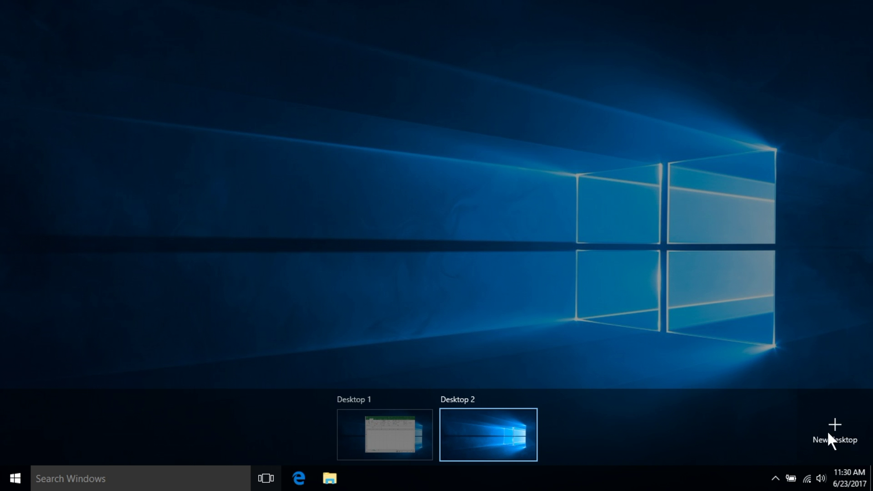
pyautogui.click(836, 438)
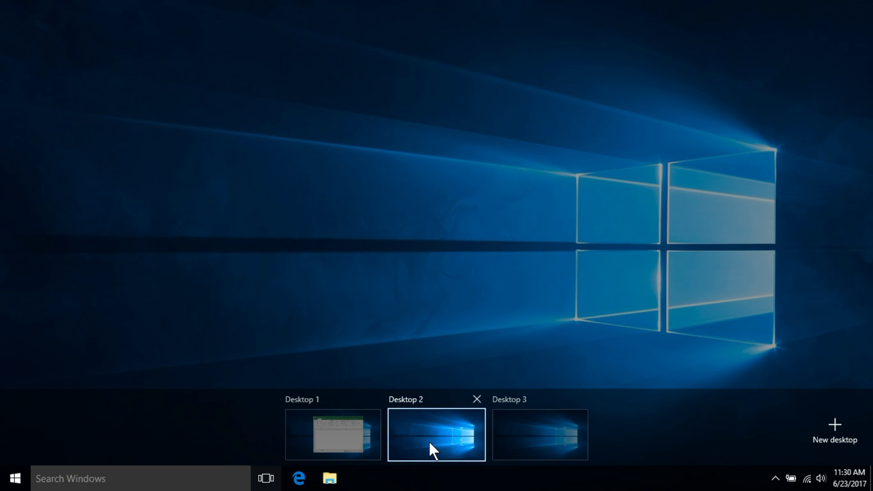
pyautogui.click(455, 439)
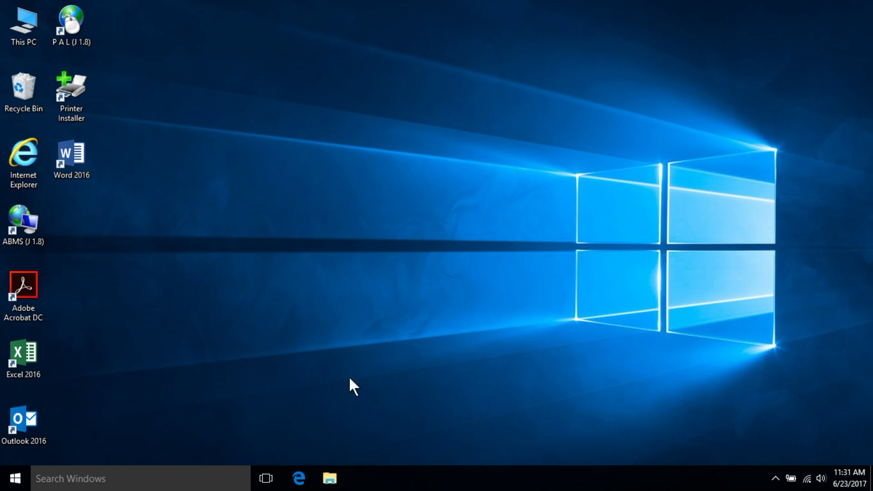
# Launch Internet Explorer from its desktop icon, drag its window onto Desktop 3, and switch to Desktop 3.
pyautogui.doubleClick(25, 143)
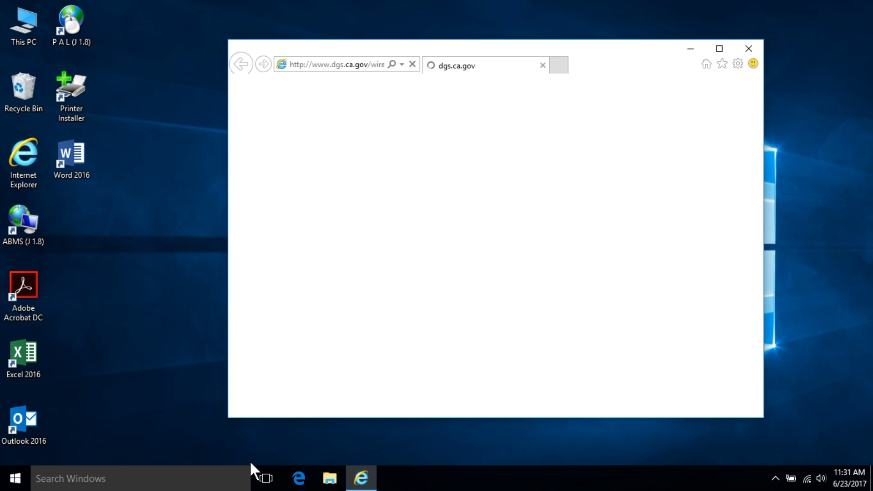
pyautogui.click(268, 482)
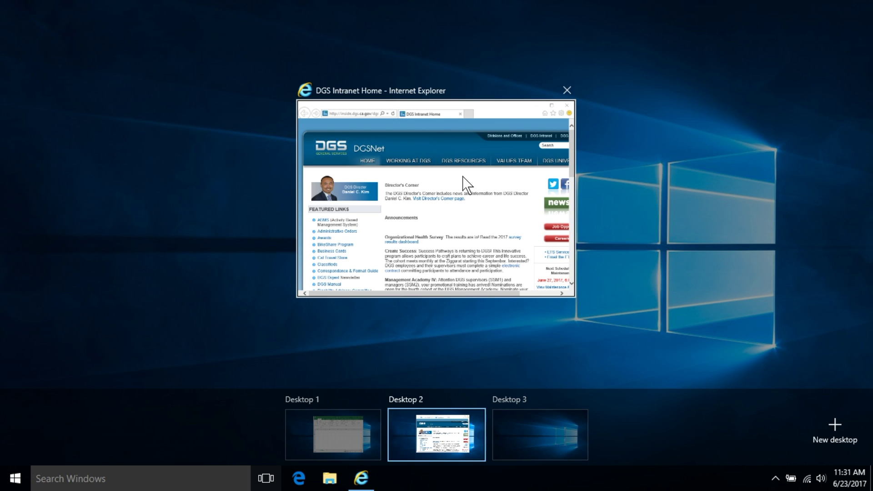
pyautogui.moveTo(461, 154); pyautogui.dragTo(554, 432)
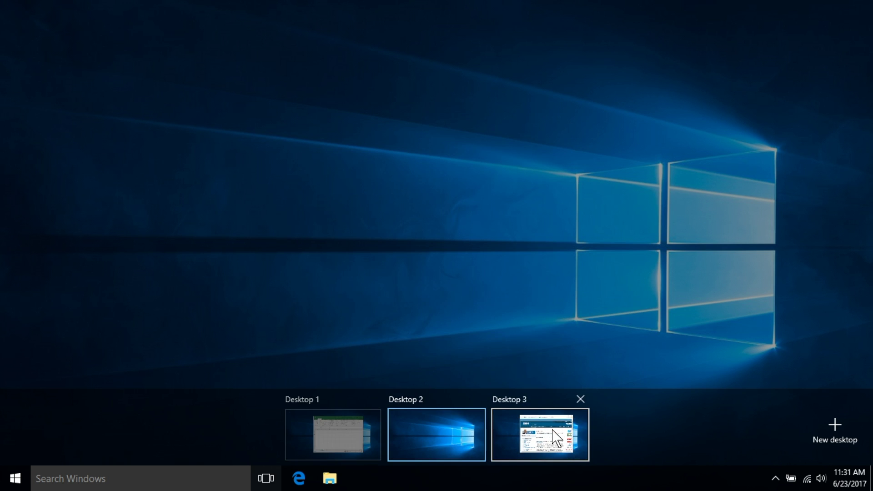
pyautogui.click(571, 432)
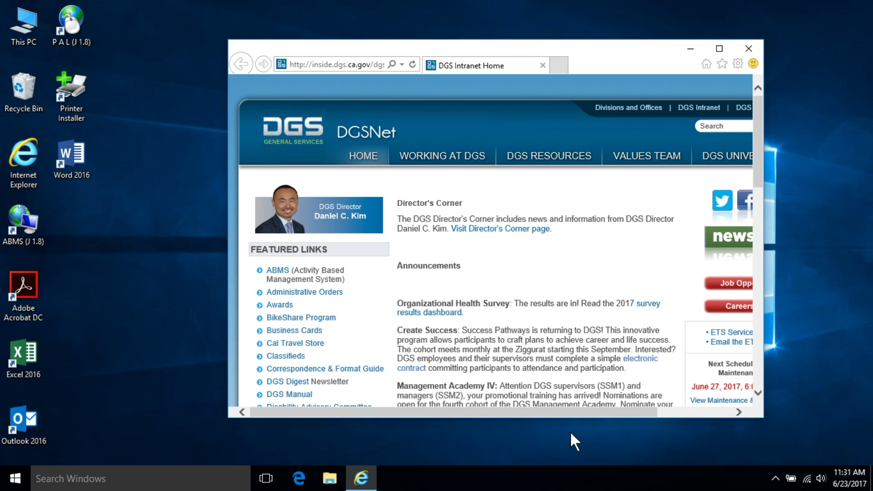
# Close the empty Desktop 2 and switch to the remaining desktop holding Internet Explorer.
pyautogui.click(267, 478)
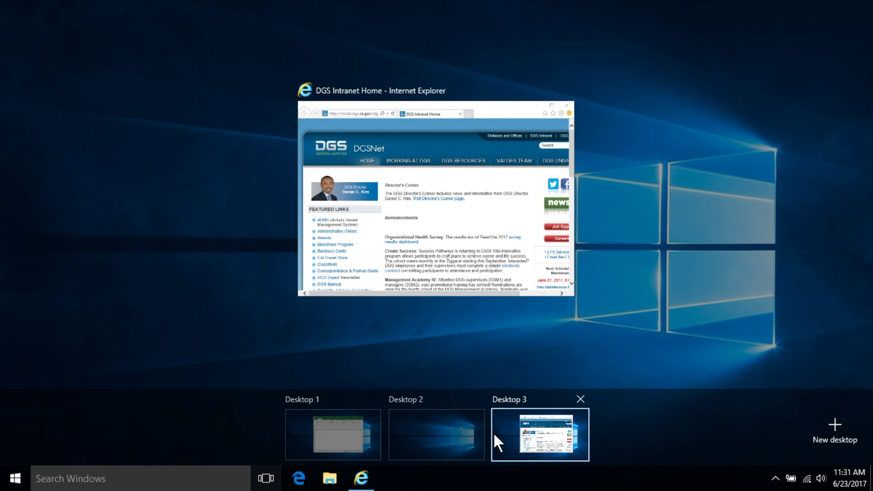
pyautogui.click(473, 436)
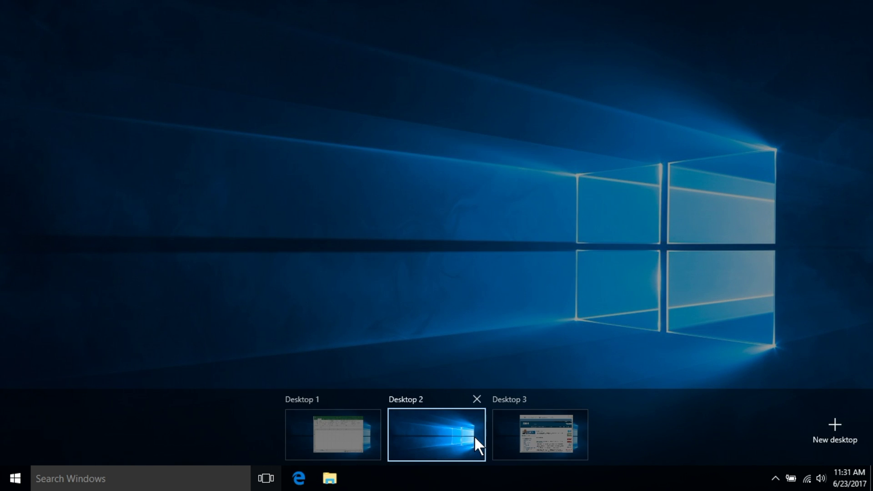
pyautogui.click(476, 399)
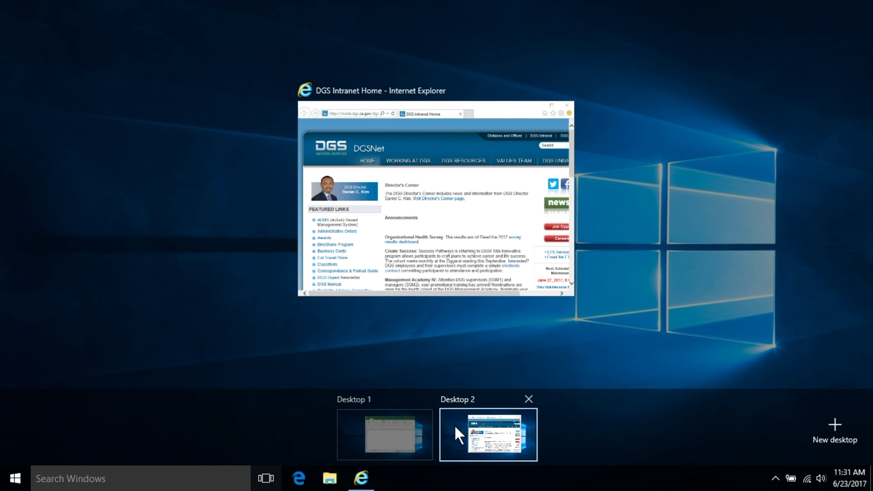
pyautogui.click(455, 436)
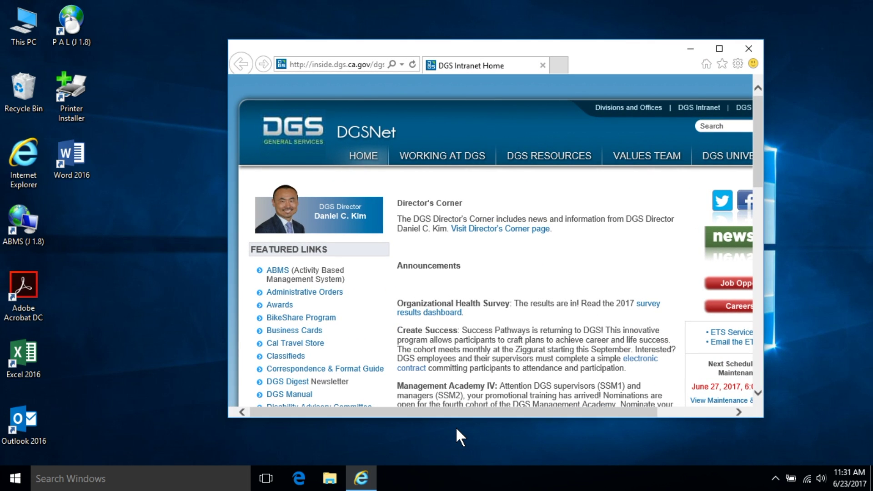